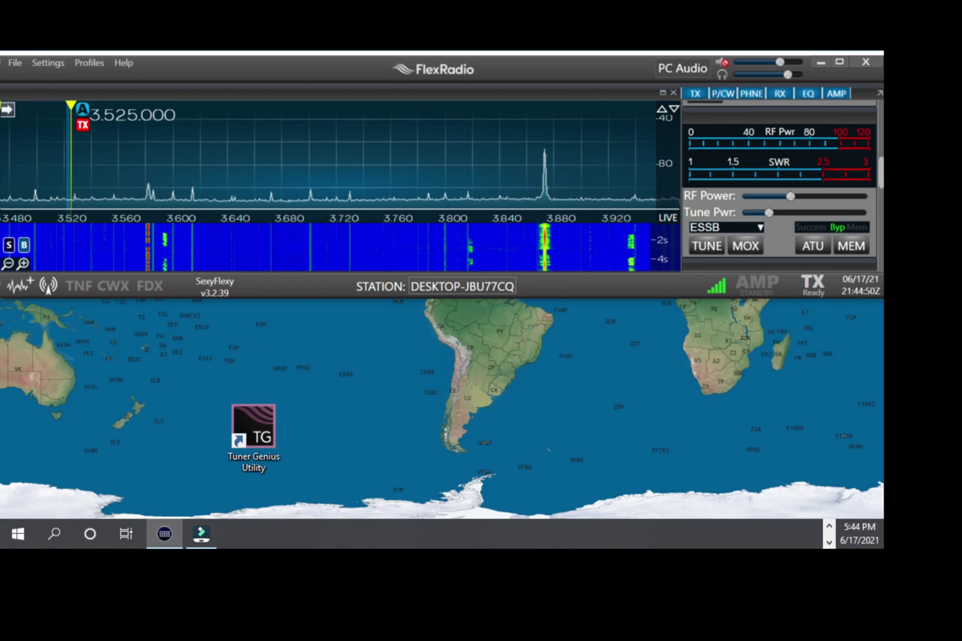
# Launch the Tuner Genius Utility connected to the local Tuner Genius XL and open its device settings.
pyautogui.click(244, 428)
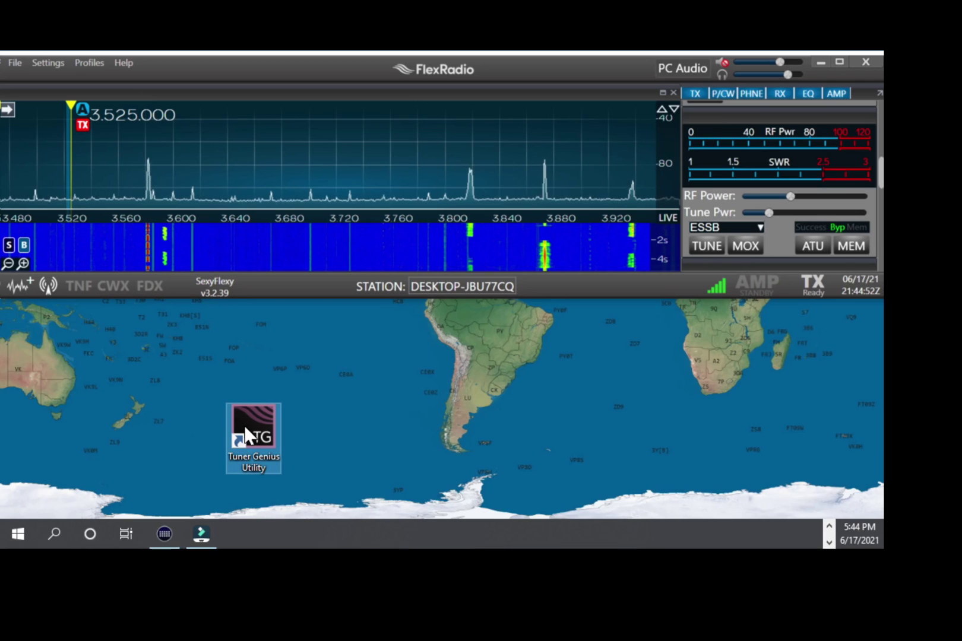
pyautogui.doubleClick(244, 426)
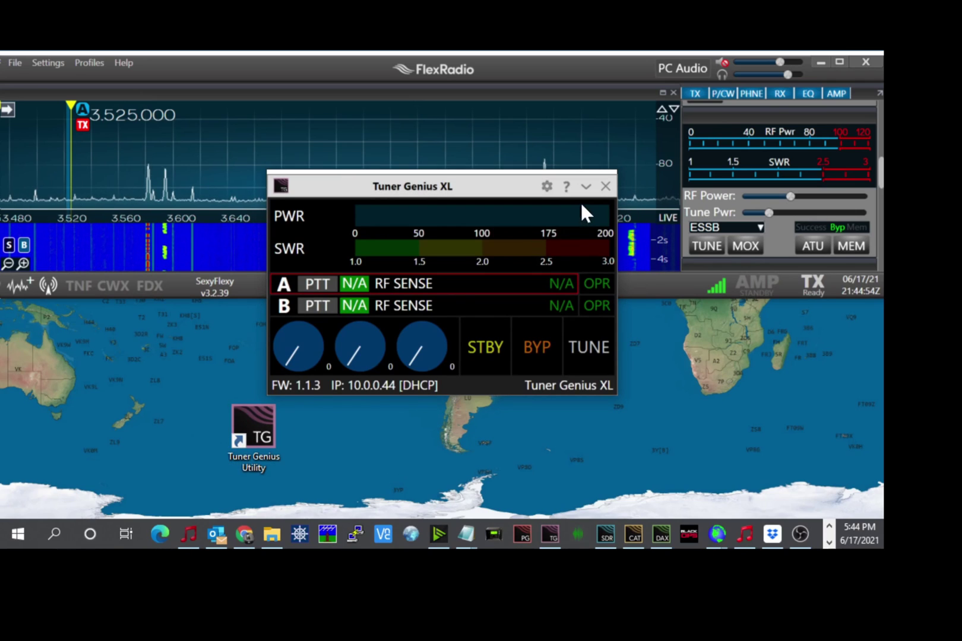
pyautogui.click(605, 186)
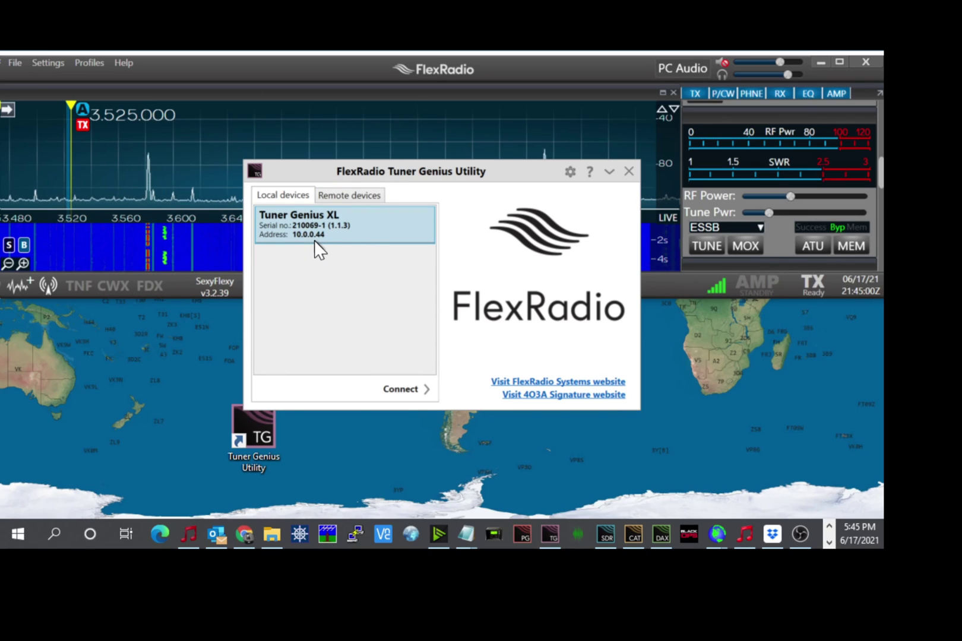
pyautogui.click(398, 391)
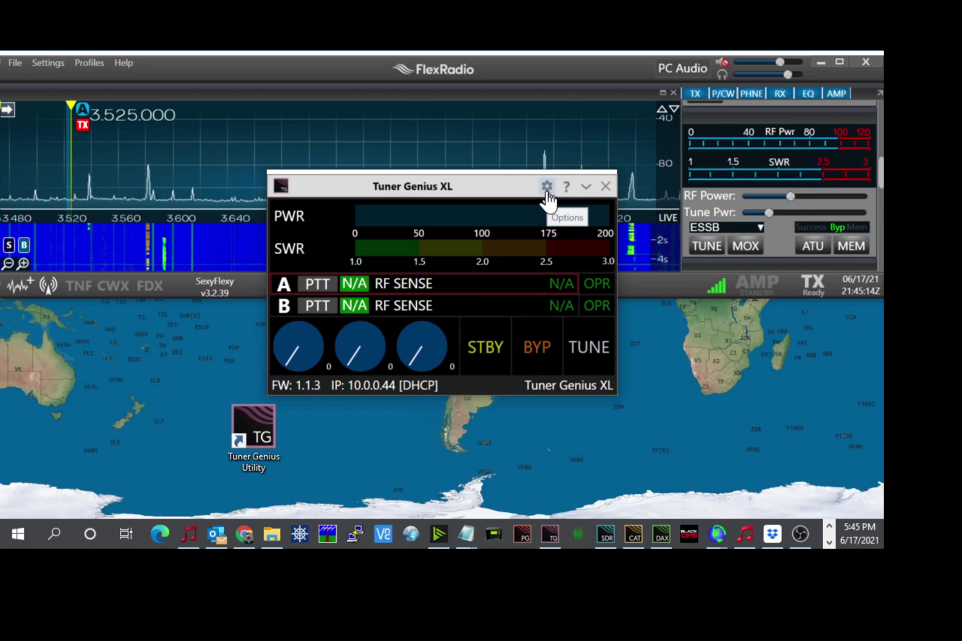
pyautogui.click(546, 189)
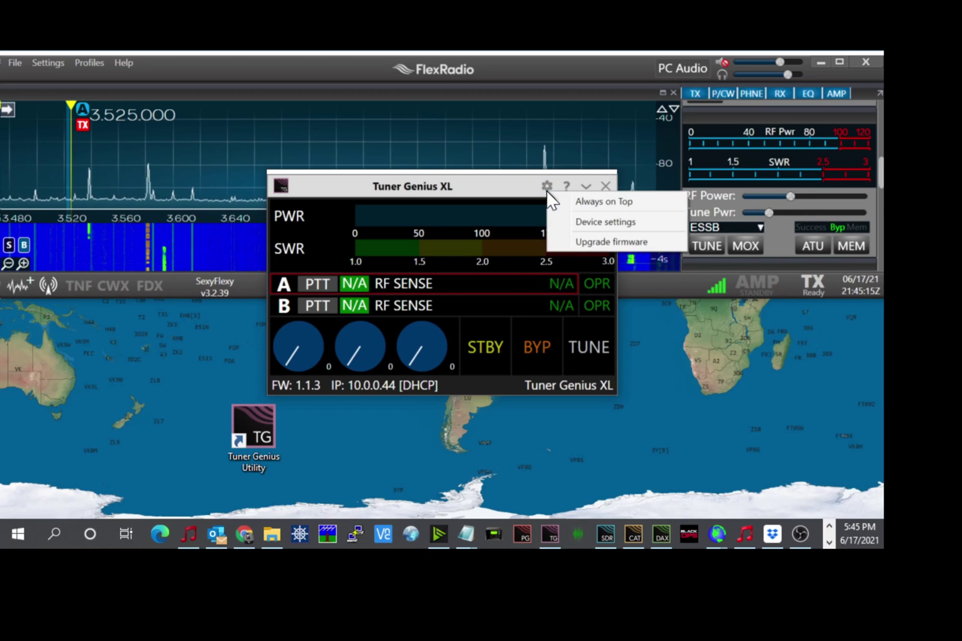
pyautogui.click(575, 224)
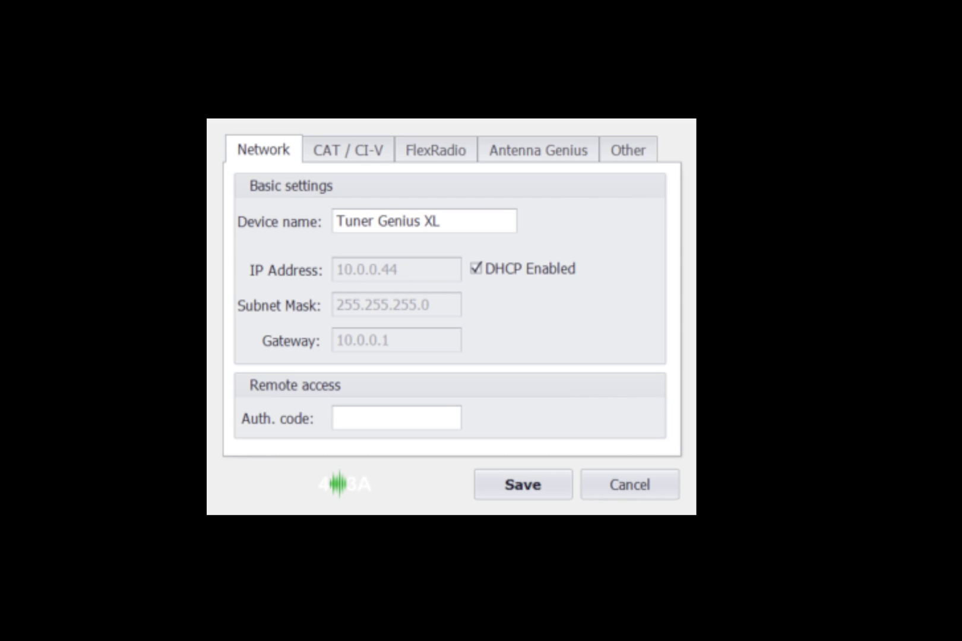
pyautogui.click(338, 151)
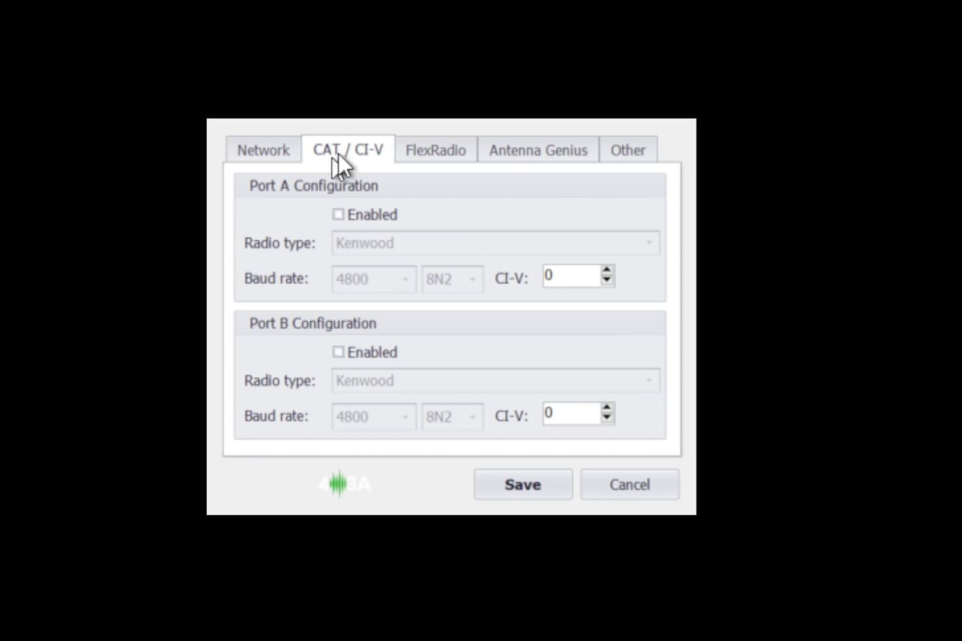
pyautogui.click(348, 215)
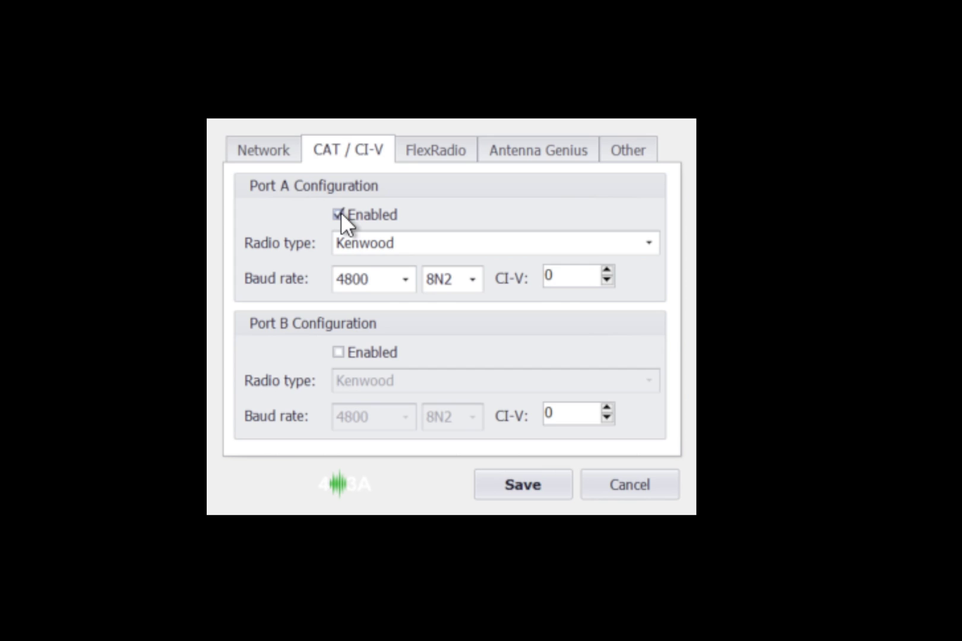
pyautogui.click(340, 215)
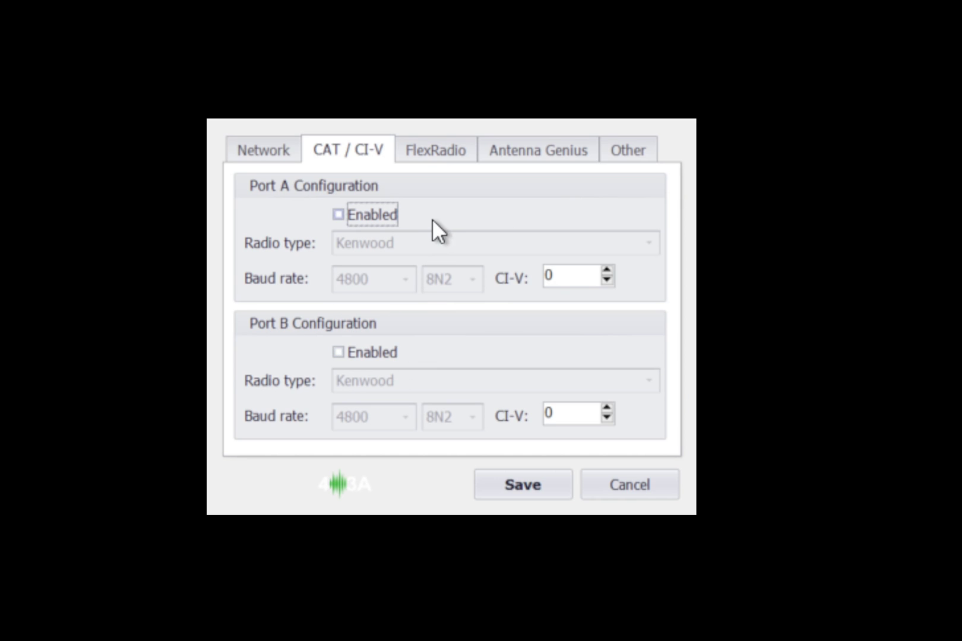
# Enable the FlexRadio configuration for Port A and Port B, selecting the radio's serial number for both ports.
pyautogui.click(418, 154)
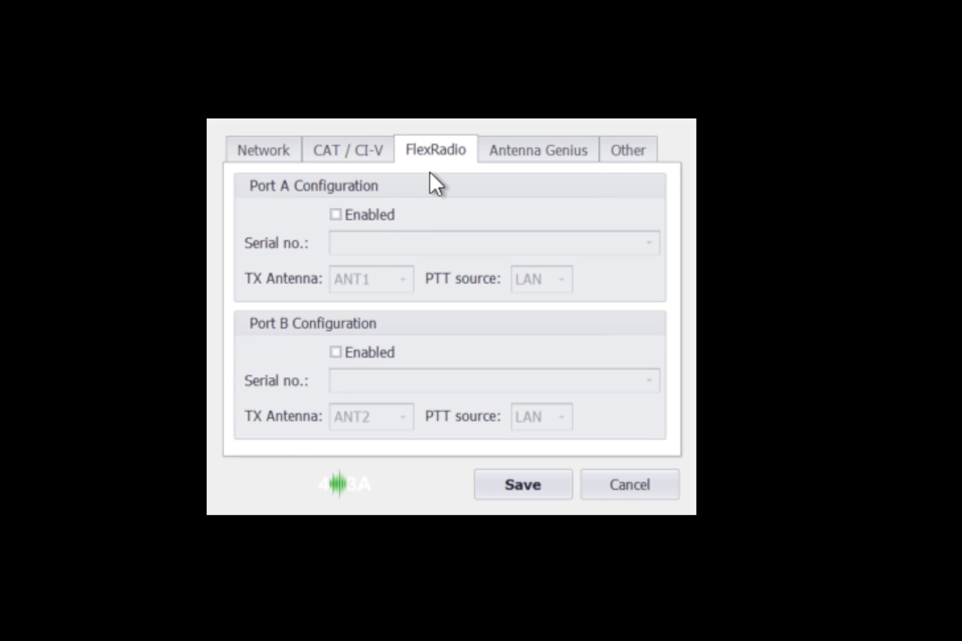
pyautogui.click(361, 214)
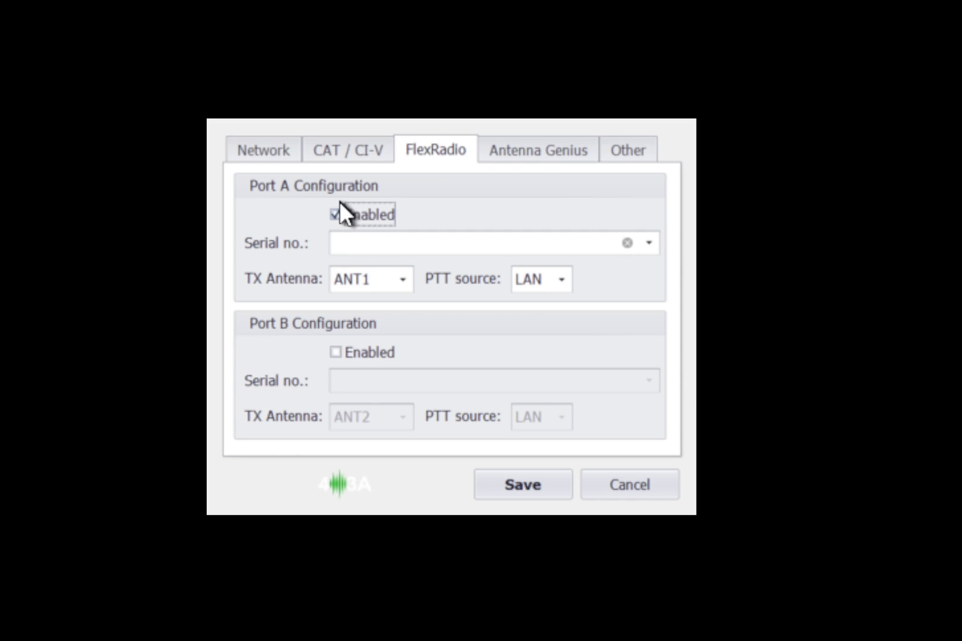
pyautogui.click(639, 239)
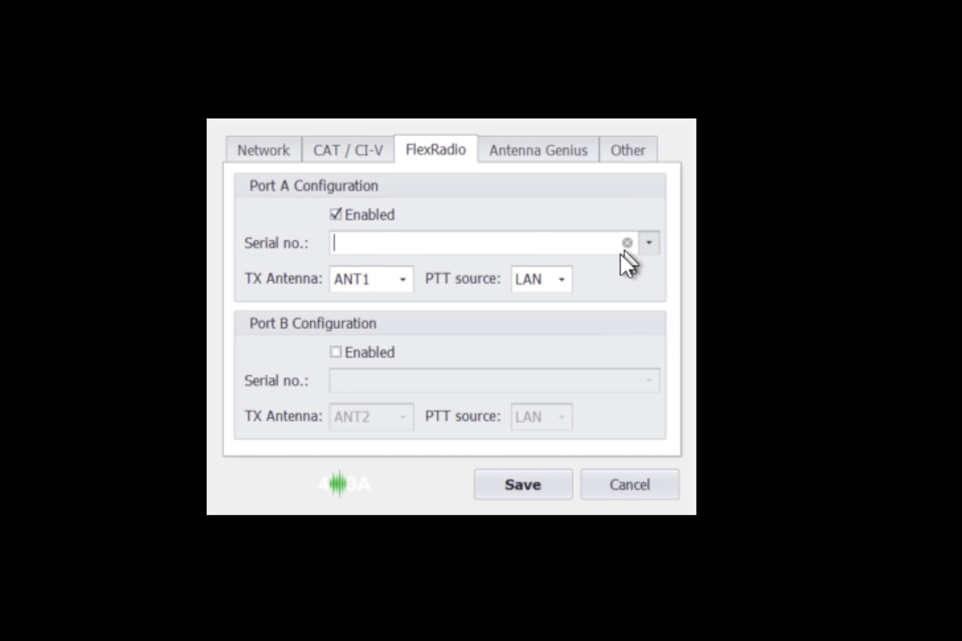
pyautogui.press('Down')
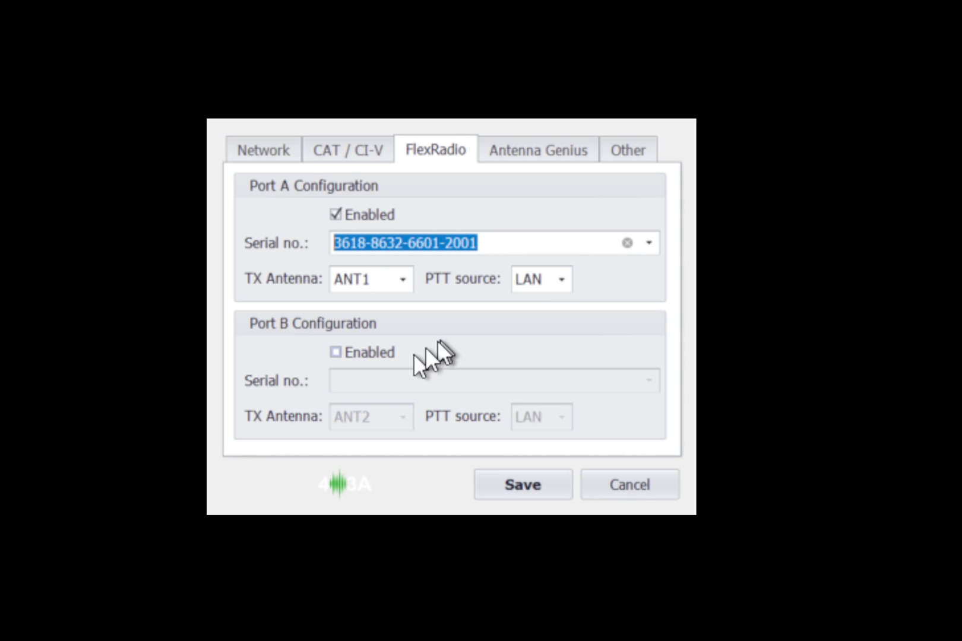
pyautogui.click(379, 351)
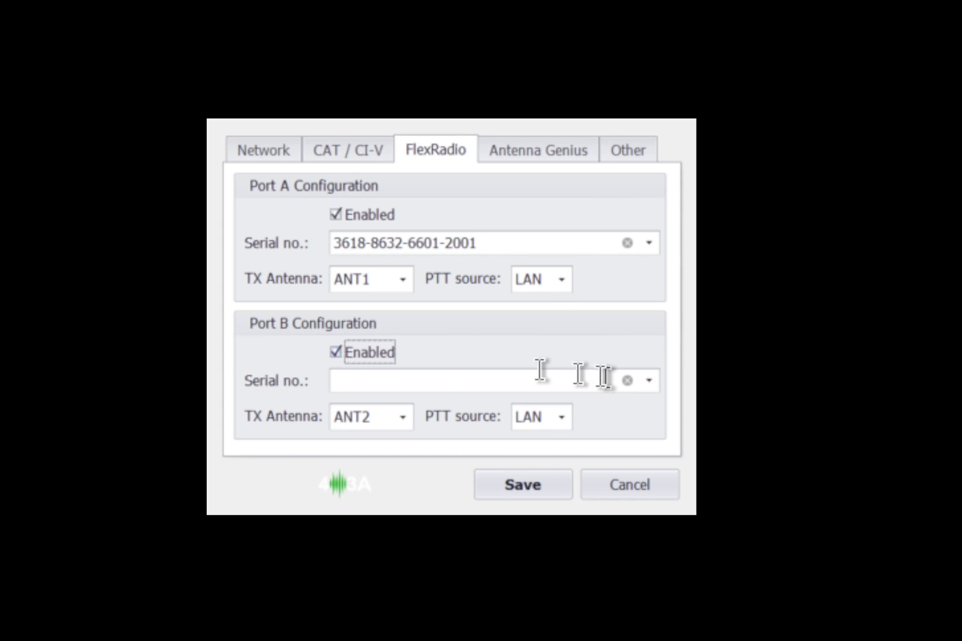
pyautogui.click(642, 377)
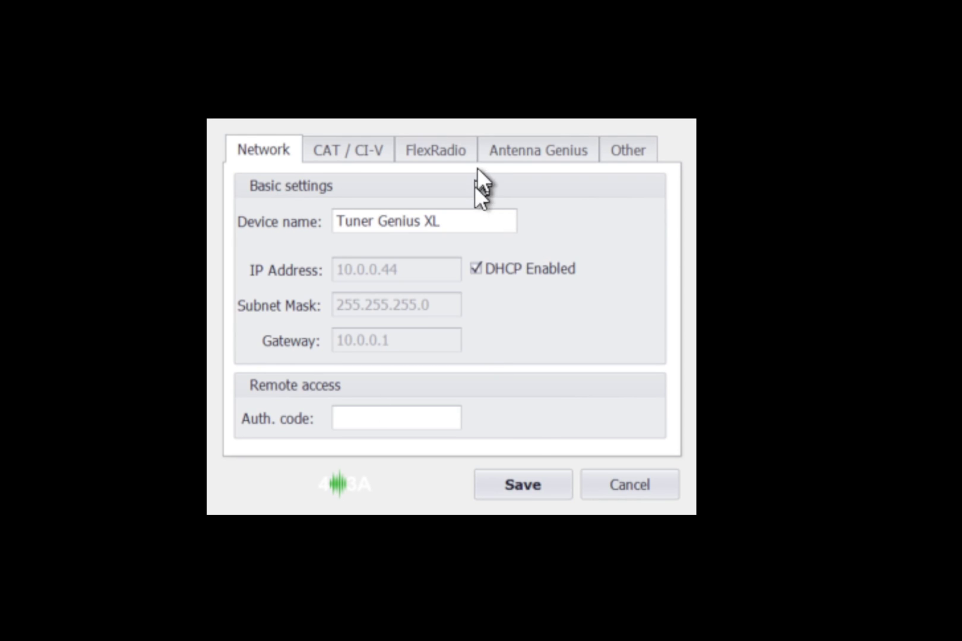
# Enable the Antenna Genius connection with IP address 10.0.0.248 and check the saved configuration.
pyautogui.click(508, 148)
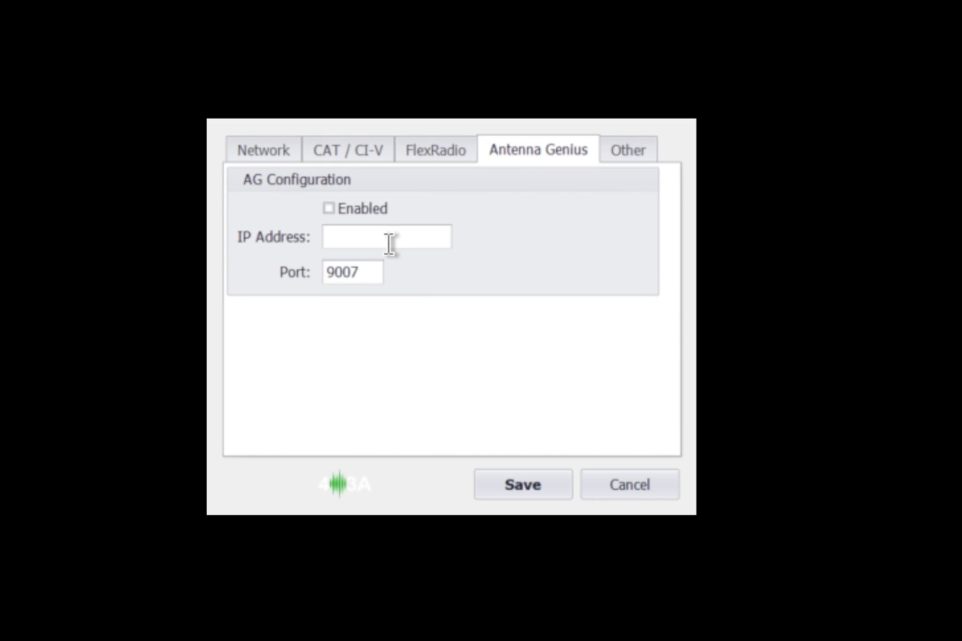
pyautogui.click(432, 238)
pyautogui.write('10.0.0.248')
pyautogui.click(367, 208)
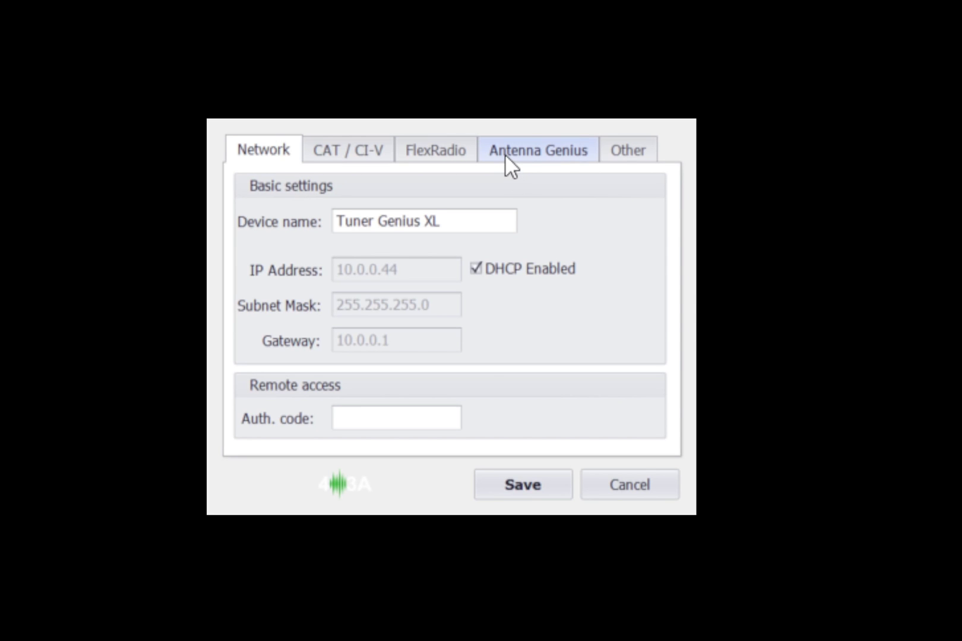
pyautogui.click(505, 154)
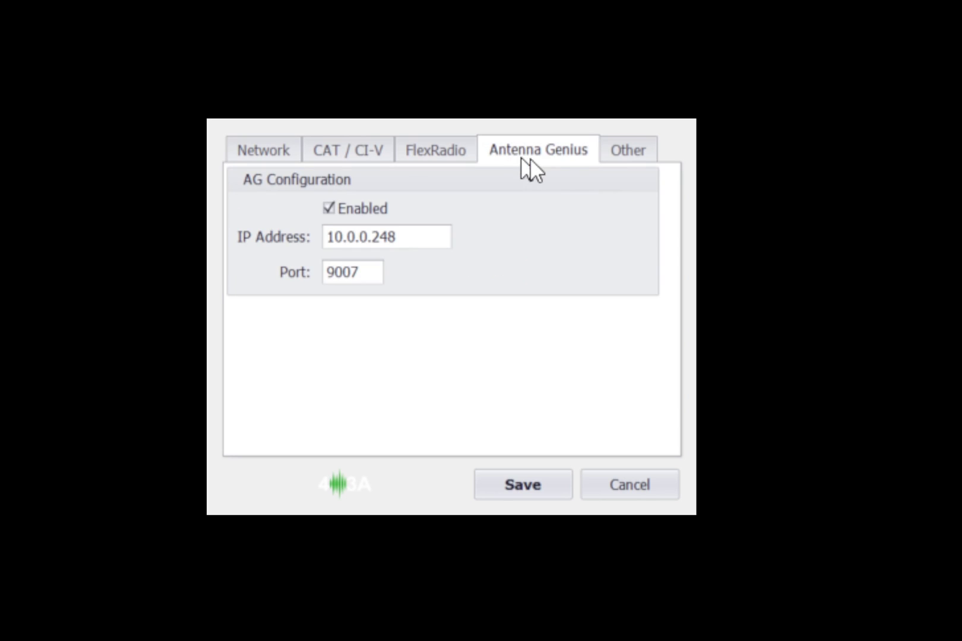
# In the band configurator, enable bypass for the 20m 5 B Yagi from 14100 to 14200 kHz.
pyautogui.click(625, 156)
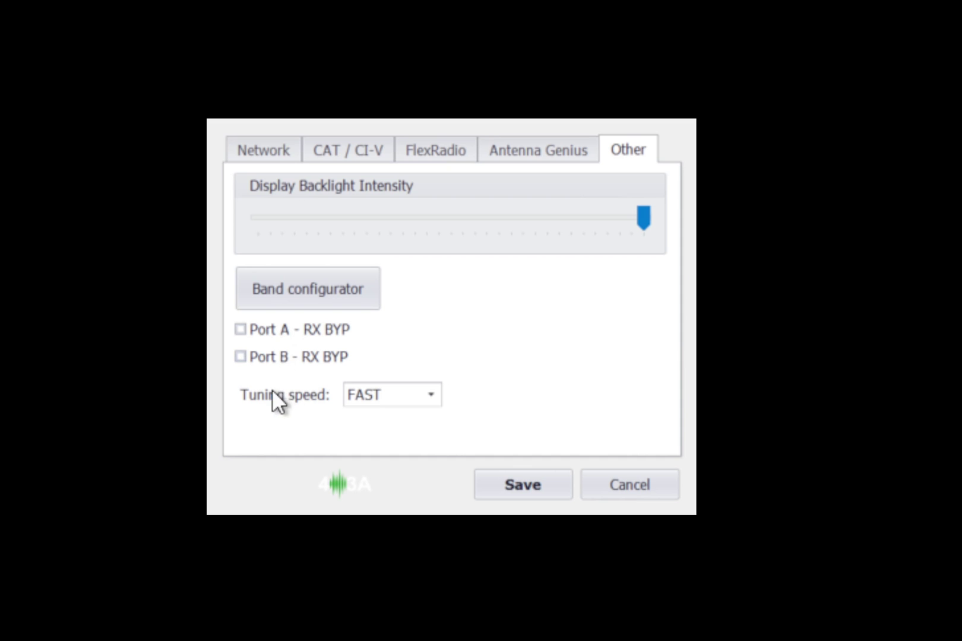
pyautogui.click(325, 304)
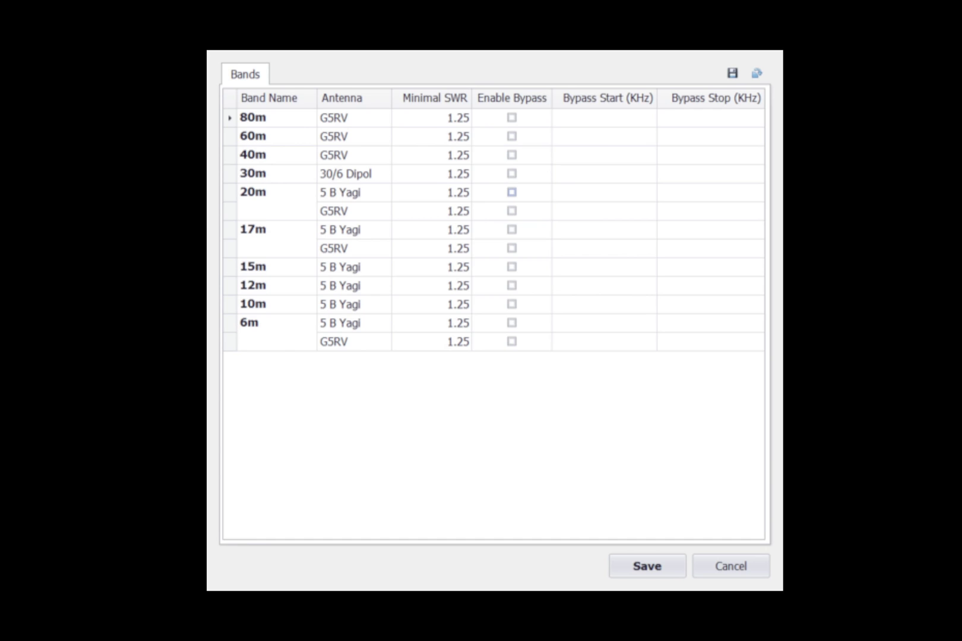
pyautogui.click(511, 192)
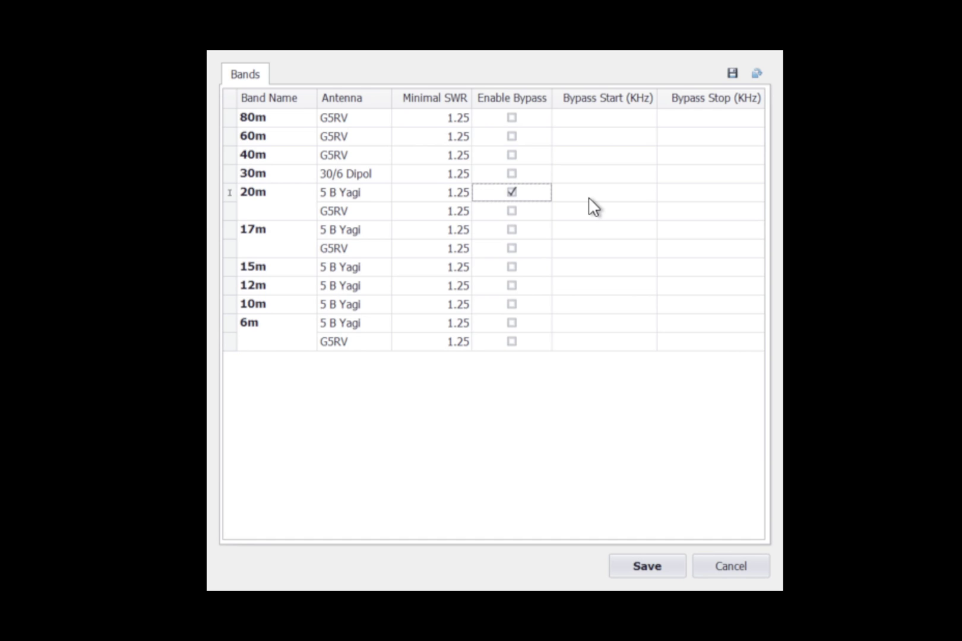
pyautogui.click(554, 192)
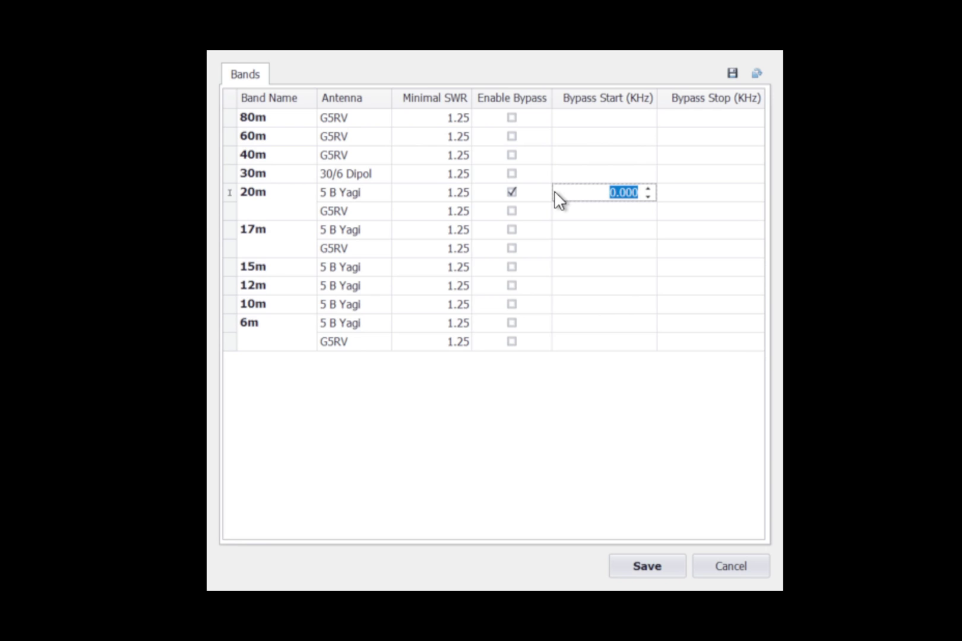
pyautogui.write('14100')
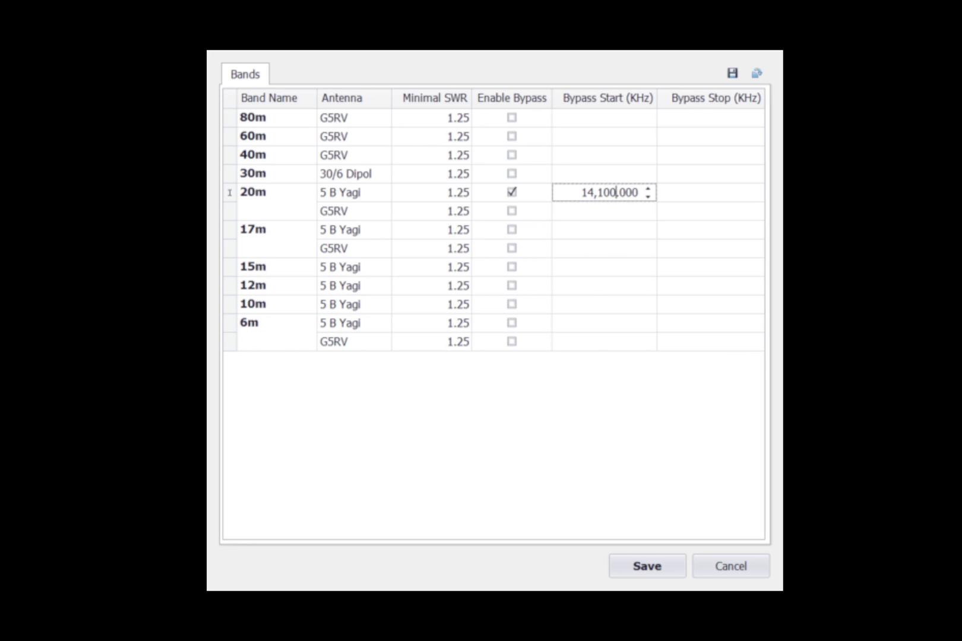
pyautogui.press('Return')
pyautogui.click(661, 189)
pyautogui.write('14200')
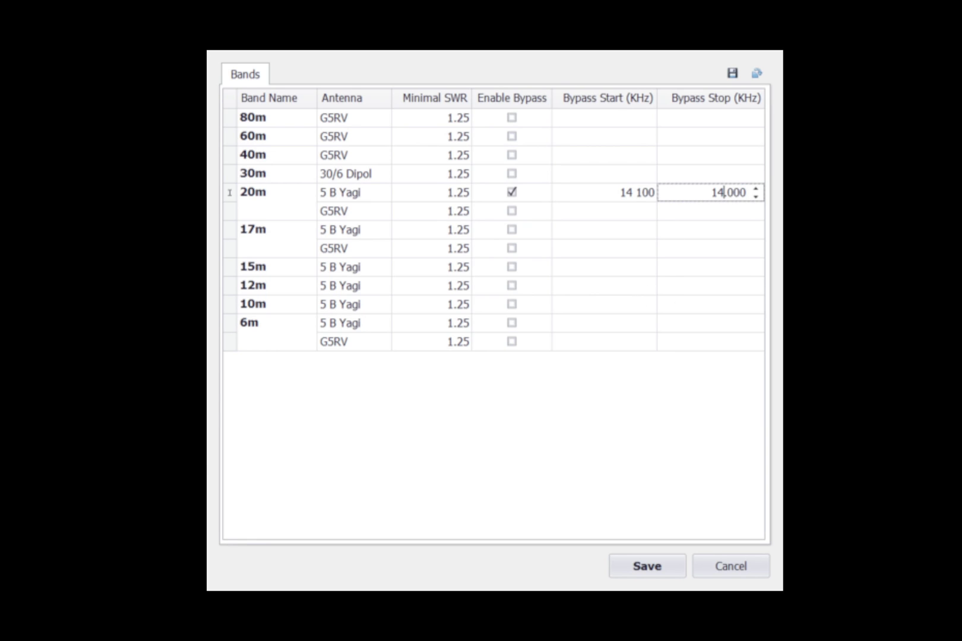
pyautogui.press('Return')
# Clear the bypass start and stop frequencies of the 20m 5 B Yagi and disable its bypass.
pyautogui.click(572, 191)
pyautogui.doubleClick(571, 189)
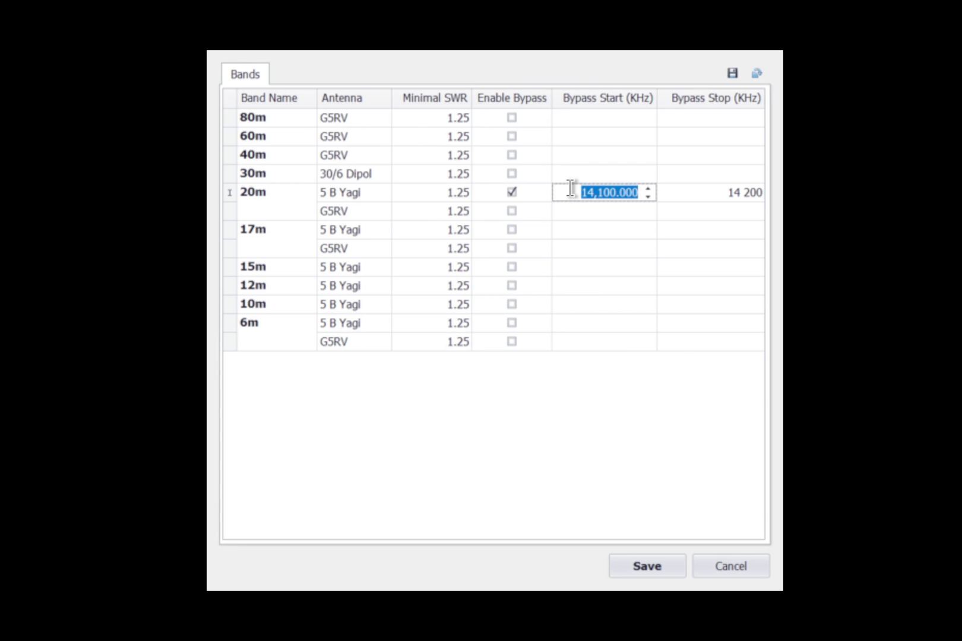
pyautogui.press('Delete')
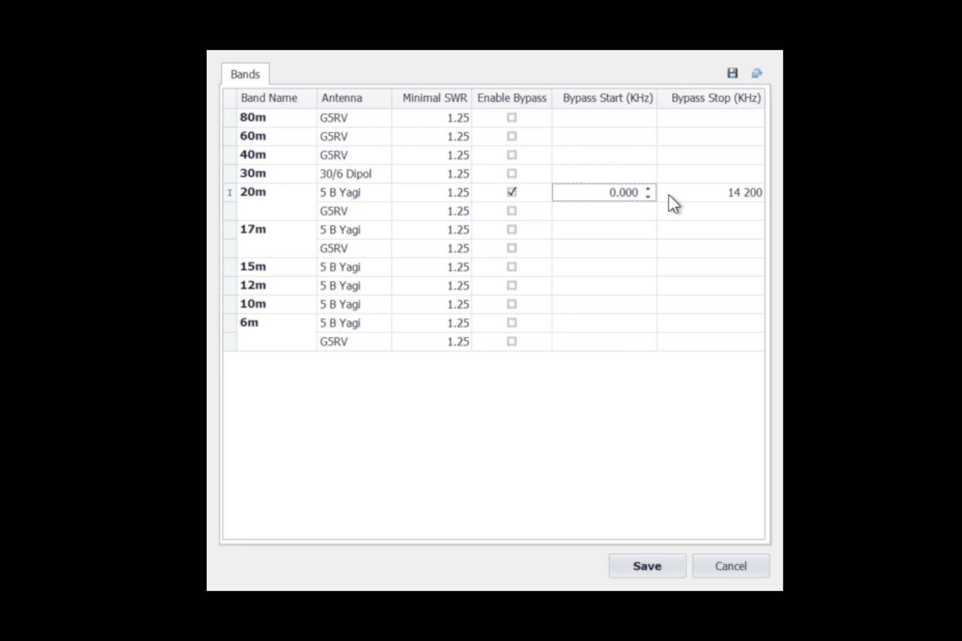
pyautogui.press('Delete')
pyautogui.doubleClick(687, 193)
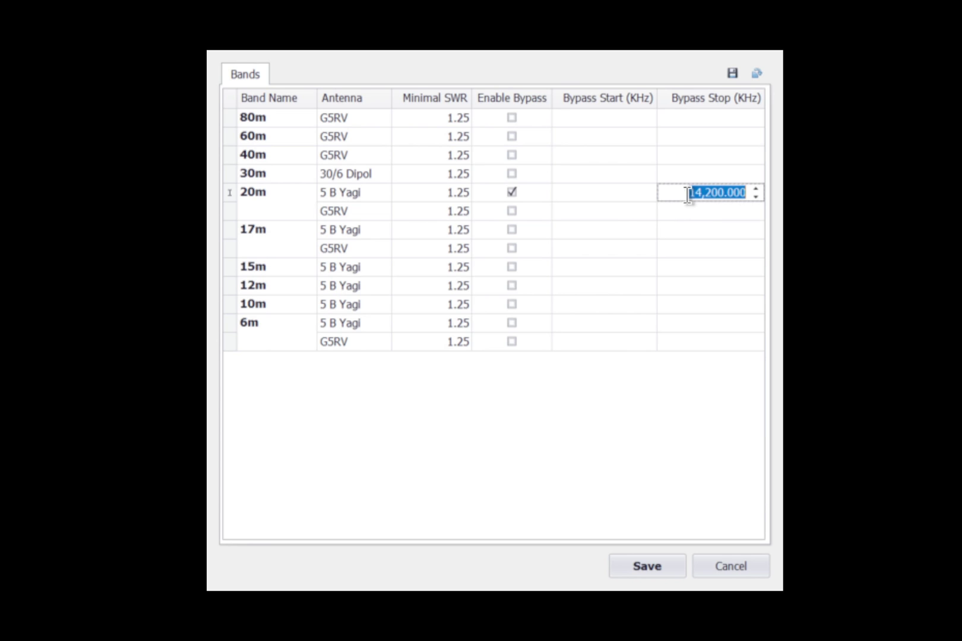
pyautogui.press('Delete')
pyautogui.press('Delete')
pyautogui.click(515, 190)
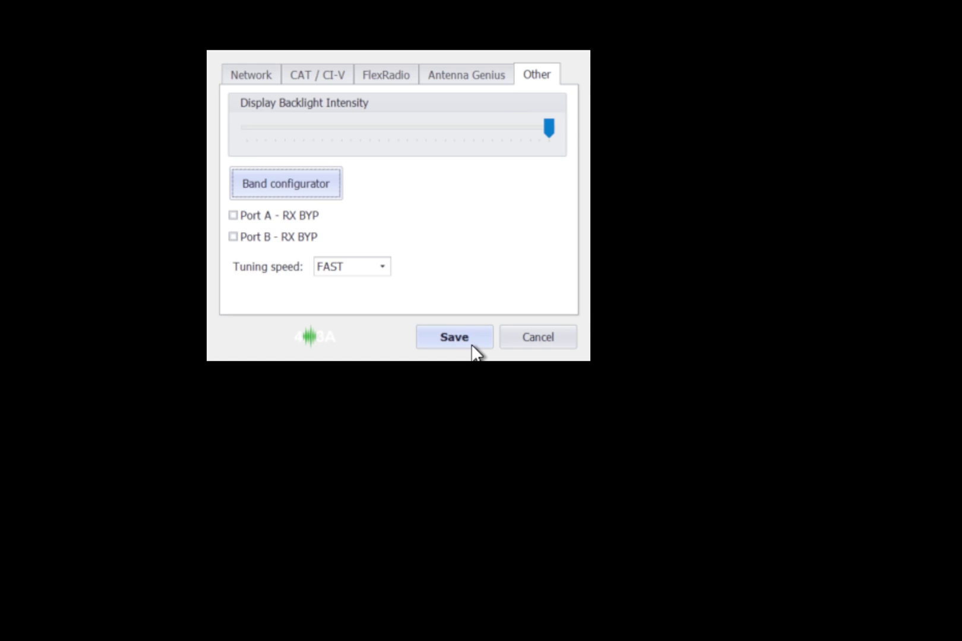
# Save the Tuner Genius XL device settings.
pyautogui.click(474, 350)
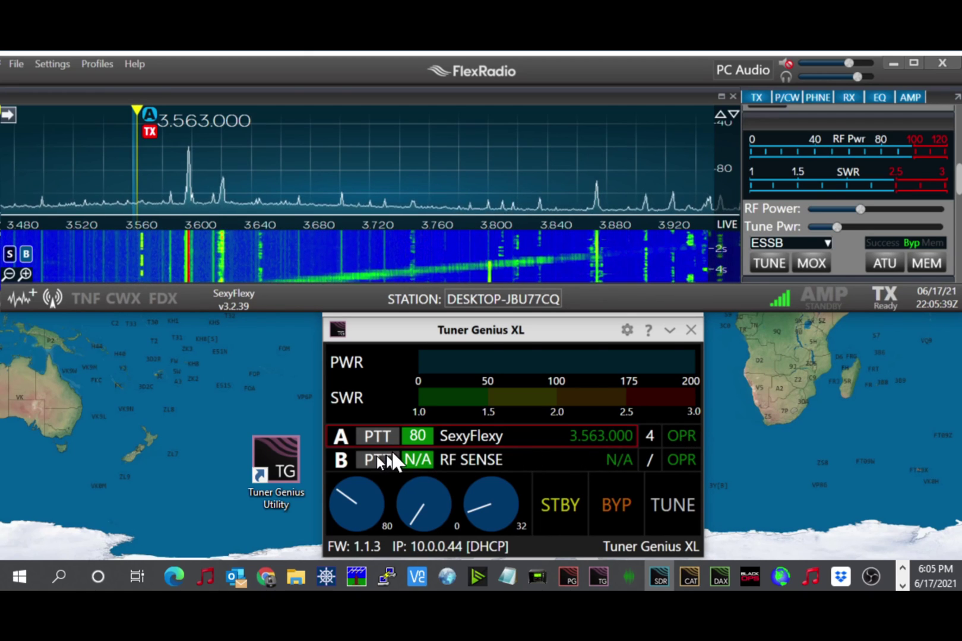
# Switch to the FlexRadio SmartSDR window, add a second panadapter and set it to the 20 m band.
pyautogui.click(20, 297)
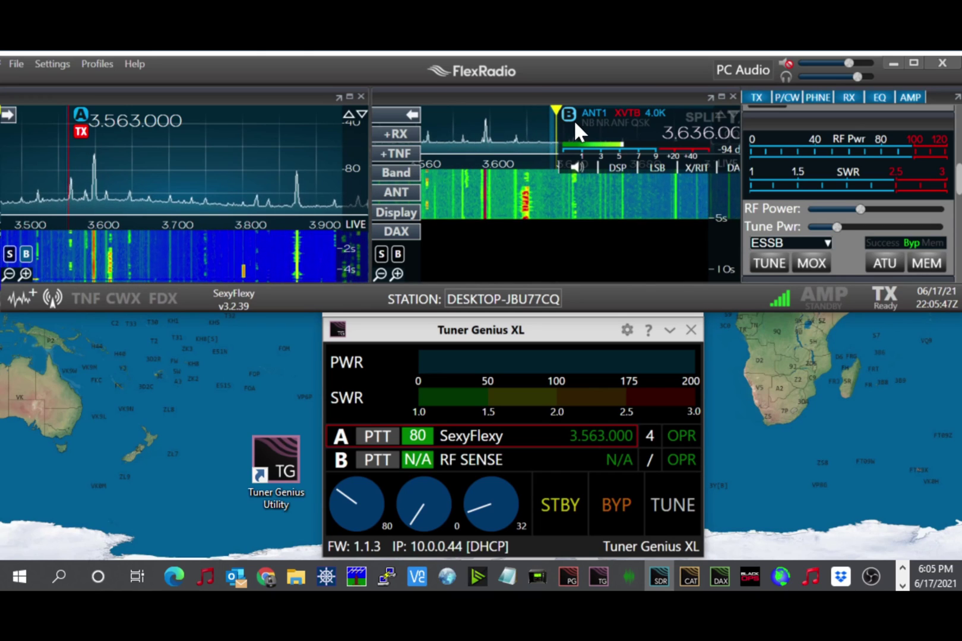
pyautogui.click(389, 172)
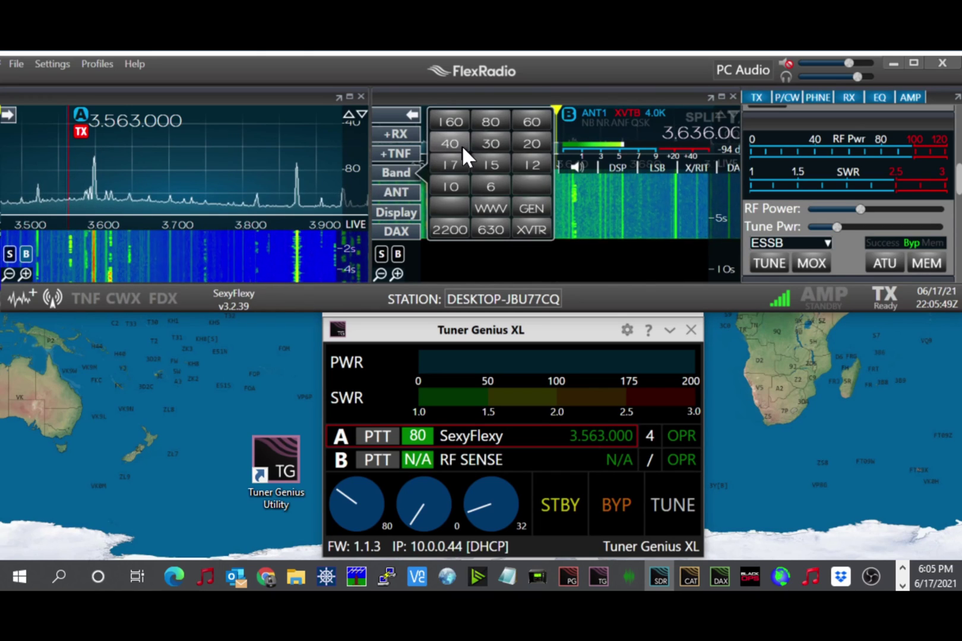
pyautogui.click(527, 144)
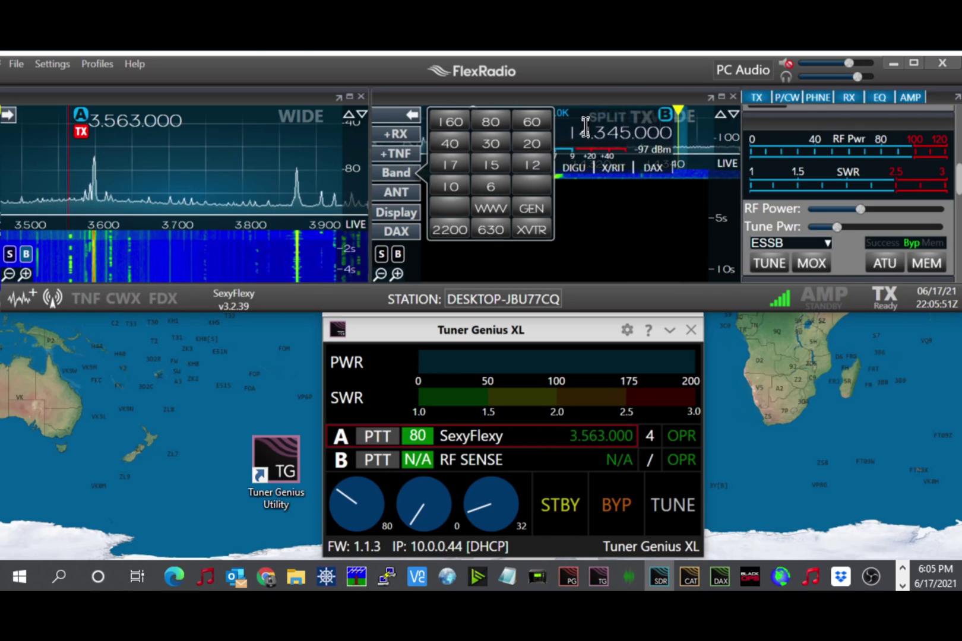
pyautogui.click(389, 170)
# Set both the receive and transmit antennas of slice B to ANT2.
pyautogui.click(498, 112)
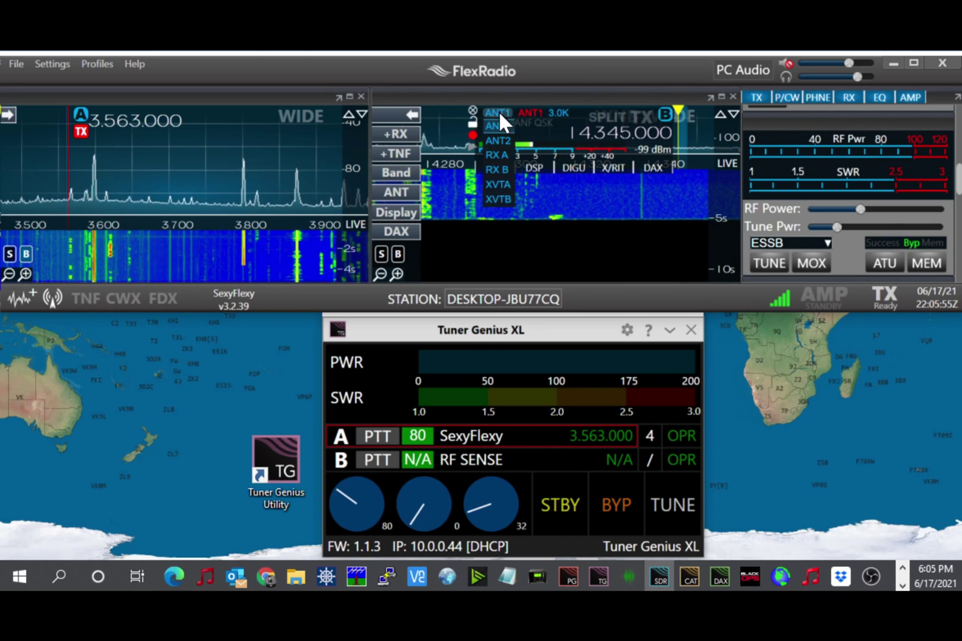
pyautogui.click(496, 140)
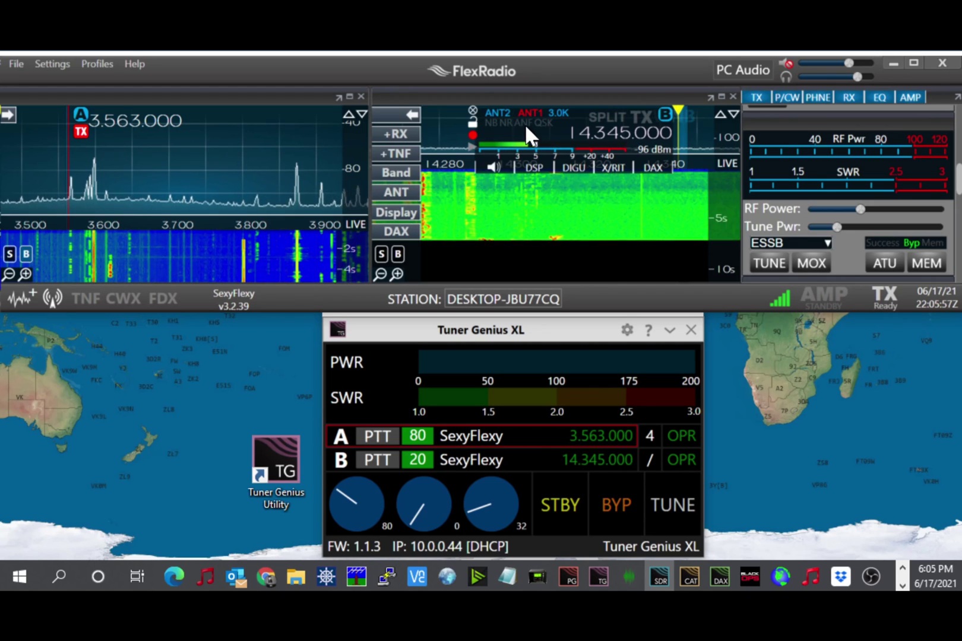
pyautogui.click(525, 110)
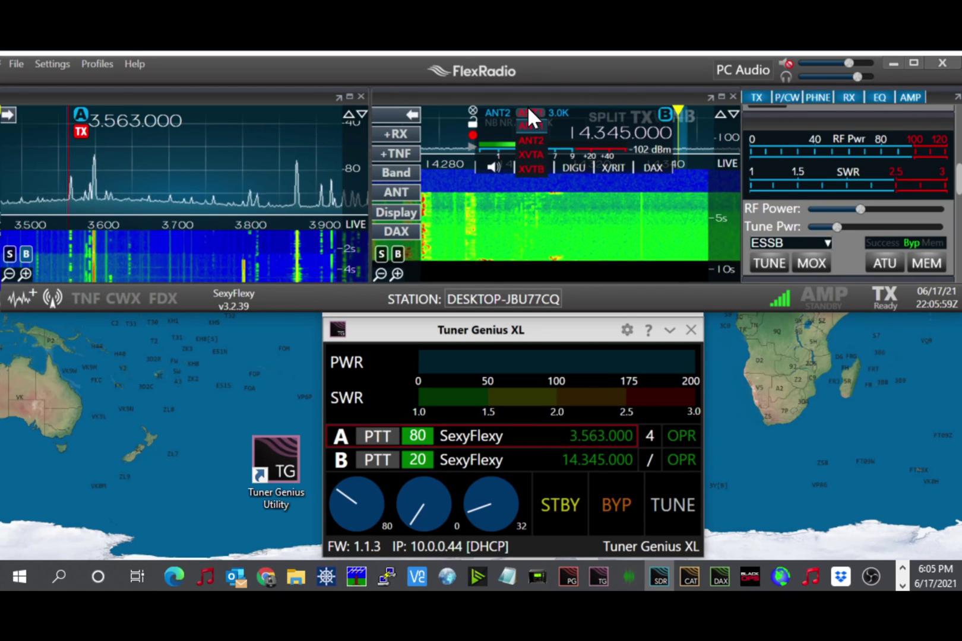
pyautogui.click(526, 136)
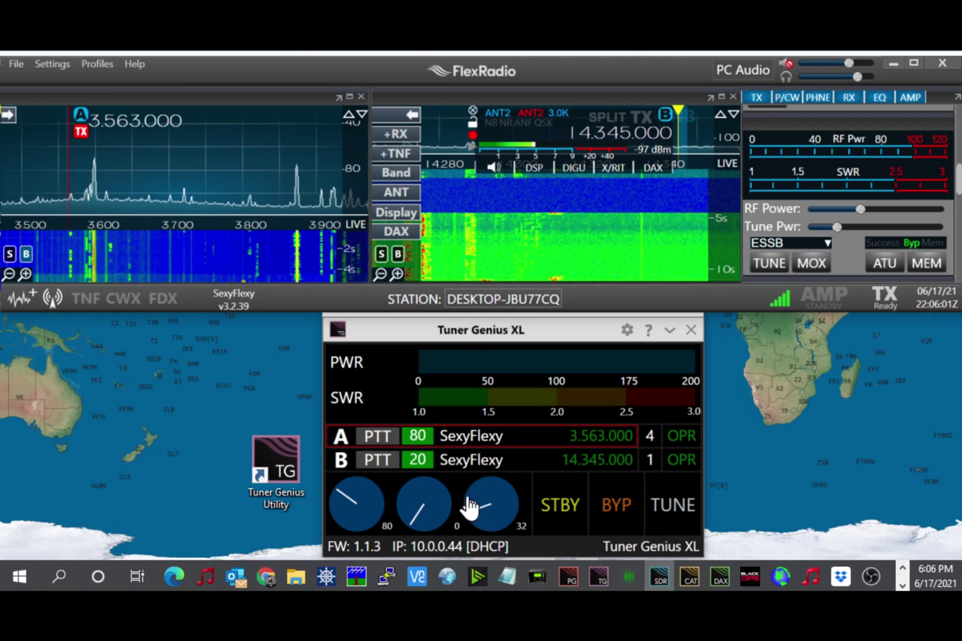